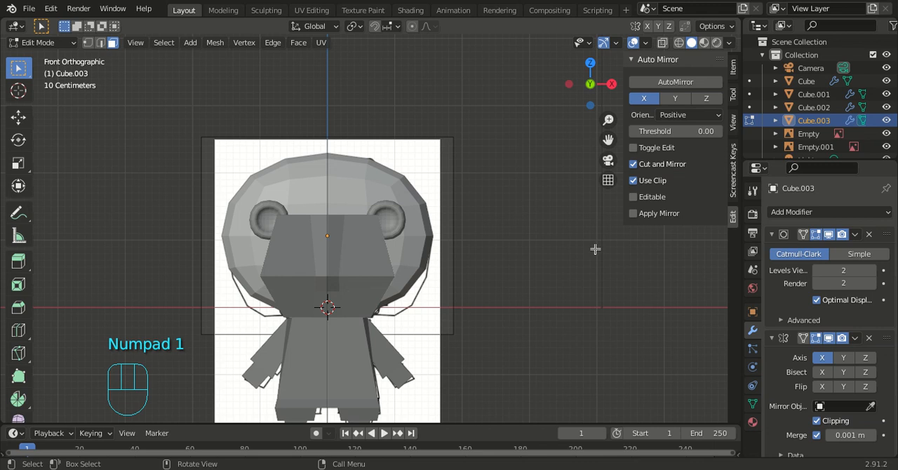
- Select the whole Cube.003 block mesh and cut and mirror it across the X axis with AutoMirror
{"action": "key", "text": "KP_3"}
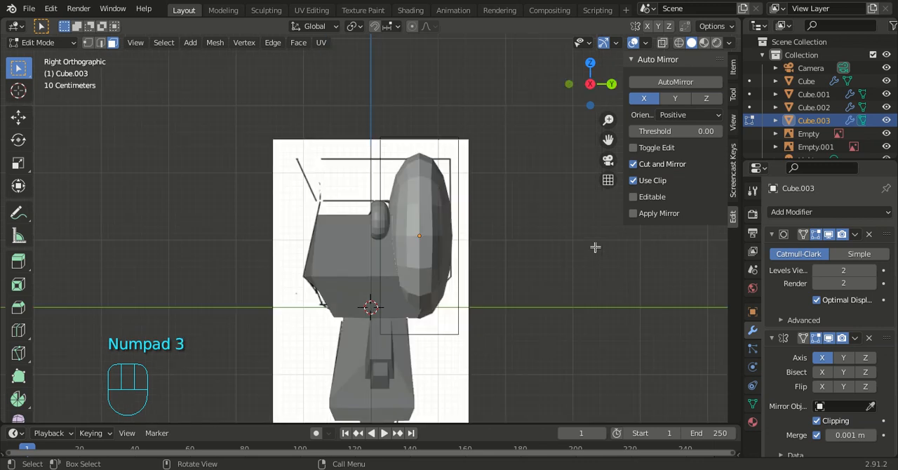
{"action": "left_click", "coordinate": [434, 201]}
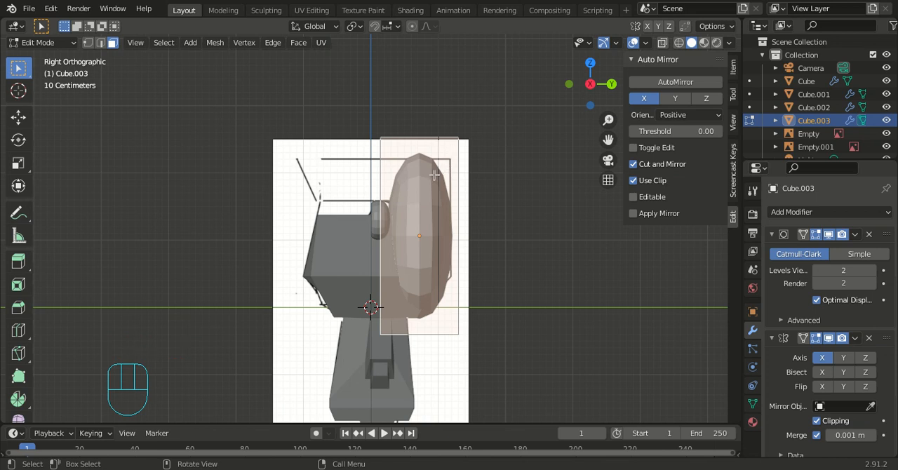
{"action": "middle_click_drag", "start_coordinate": [434, 174], "coordinate": [466, 233]}
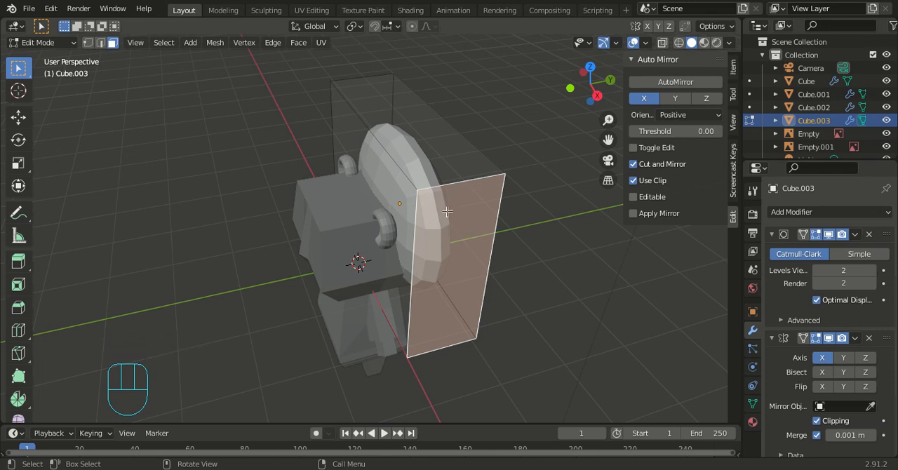
{"action": "key", "text": "a"}
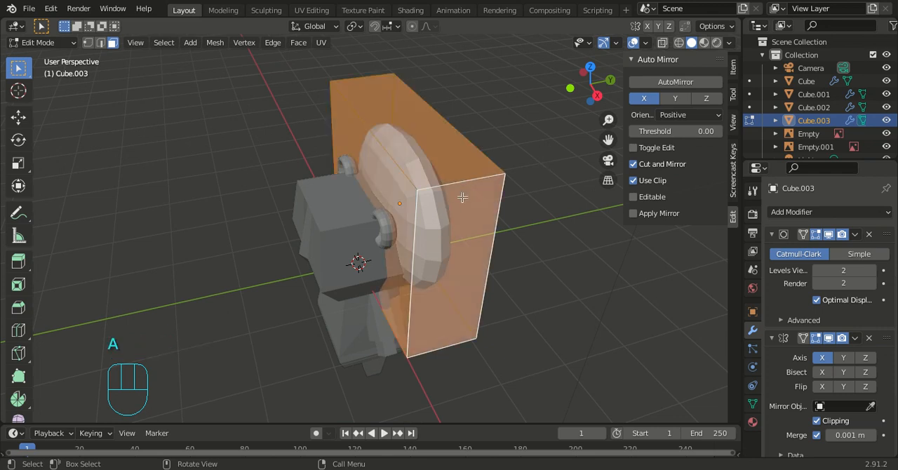
{"action": "left_click", "coordinate": [692, 82]}
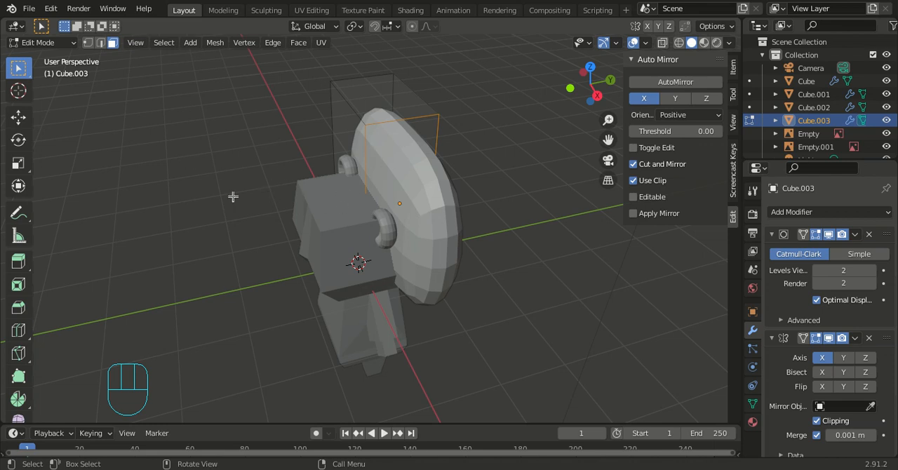
{"action": "right_click", "coordinate": [452, 305]}
{"action": "left_click", "coordinate": [492, 301]}
{"action": "key", "text": "KP_3"}
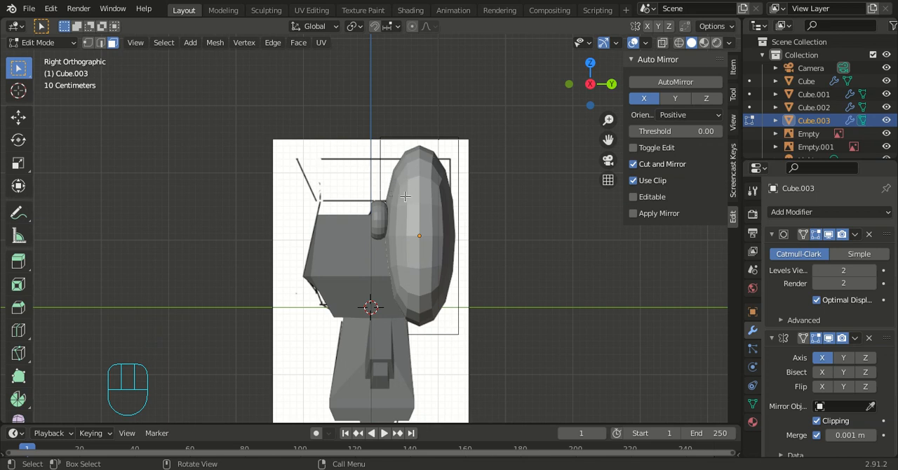
{"action": "left_click", "coordinate": [385, 162]}
{"action": "right_click", "coordinate": [381, 162]}
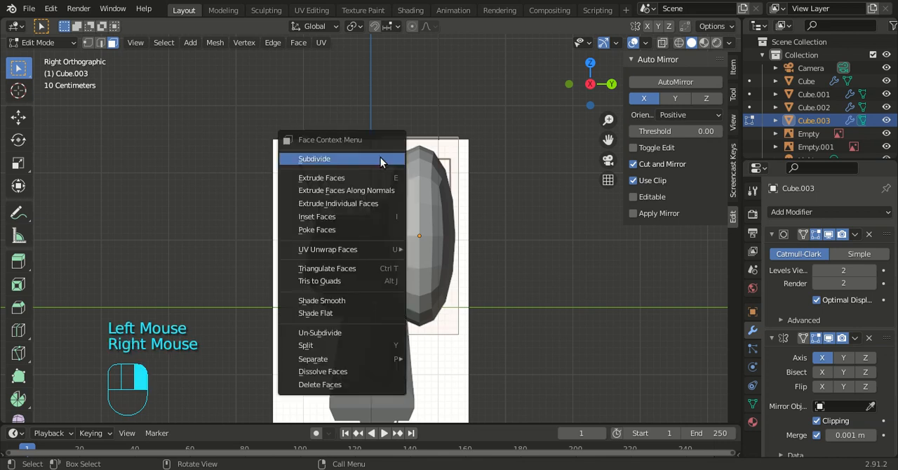
{"action": "left_click", "coordinate": [448, 167]}
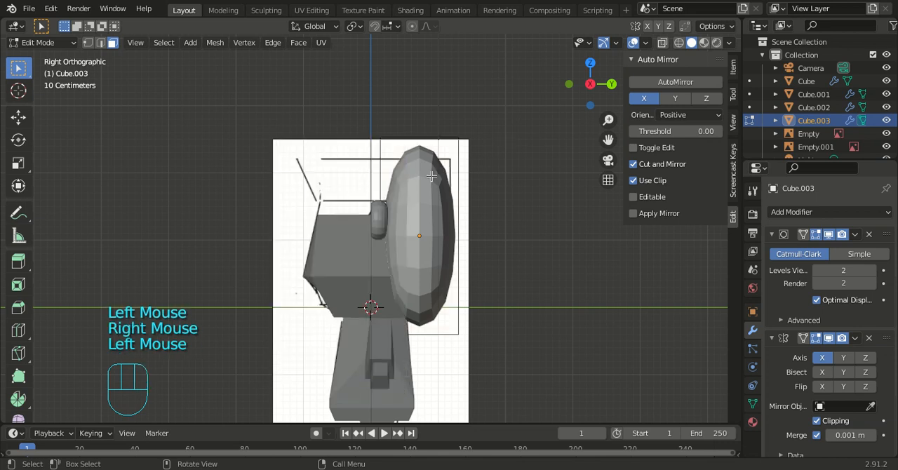
{"action": "left_click", "coordinate": [431, 177]}
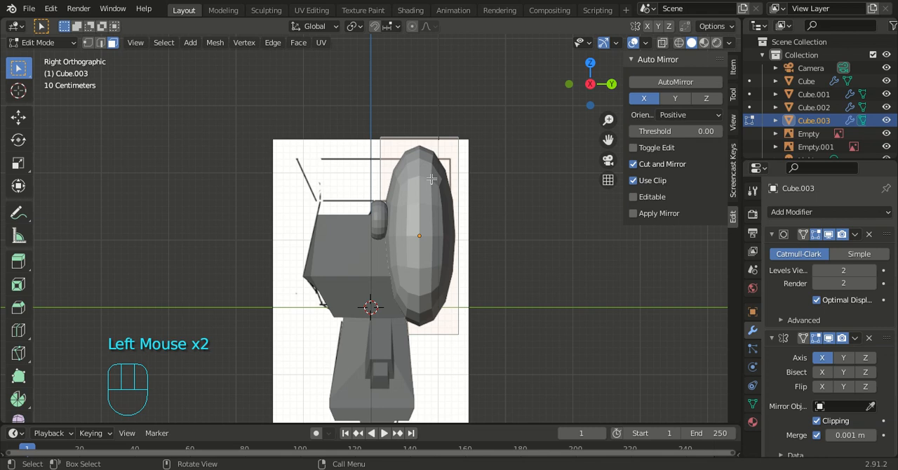
{"action": "key", "text": "a"}
{"action": "key", "text": "ctrl+r"}
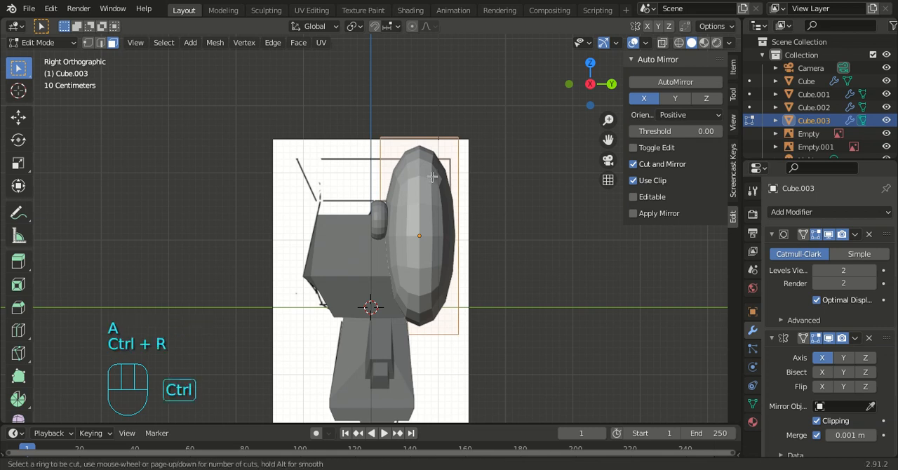
{"action": "left_click", "coordinate": [436, 209]}
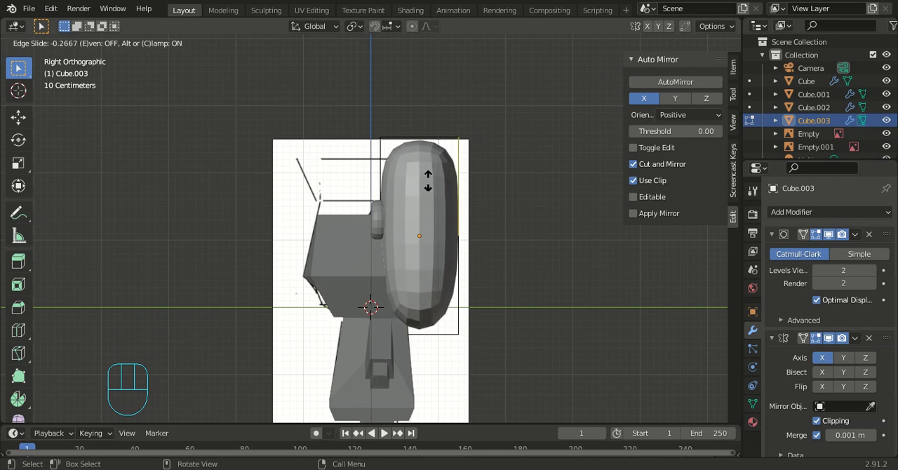
{"action": "left_click", "coordinate": [428, 180]}
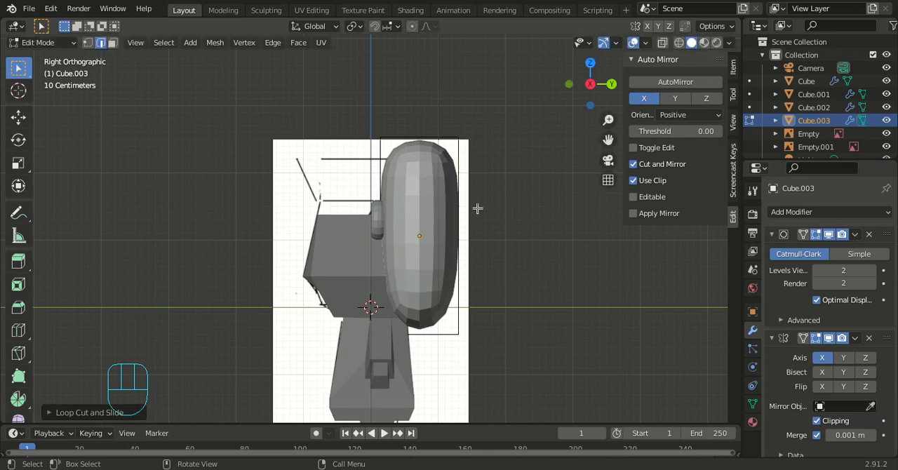
{"action": "key", "text": "ctrl+z"}
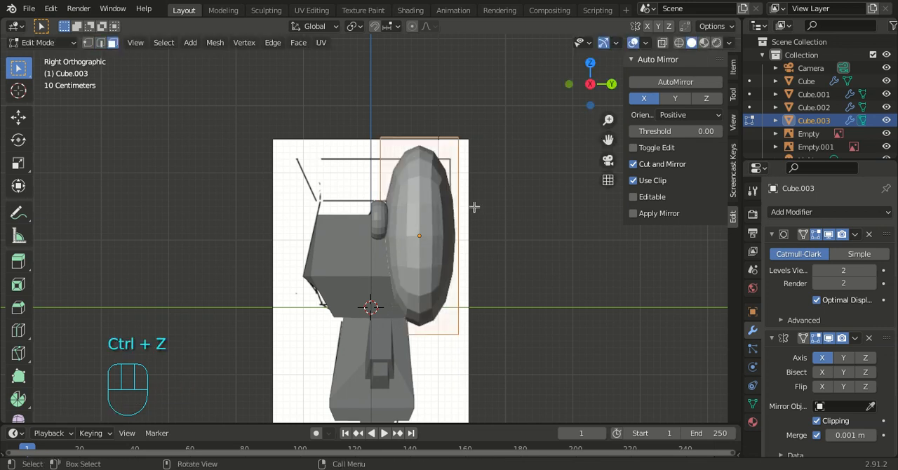
- Add a horizontal loop cut around the Cube.003 block and slide it upward by a factor of about 0.46
{"action": "key", "text": "ctrl+r"}
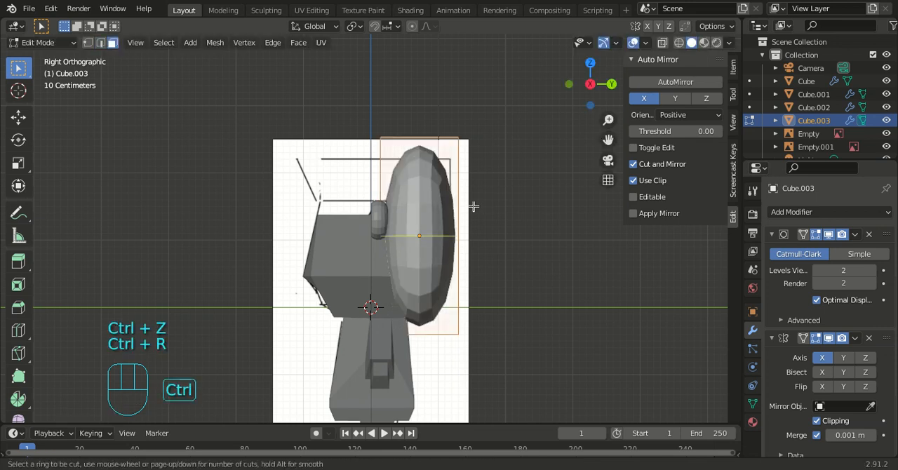
{"action": "left_click", "coordinate": [444, 230]}
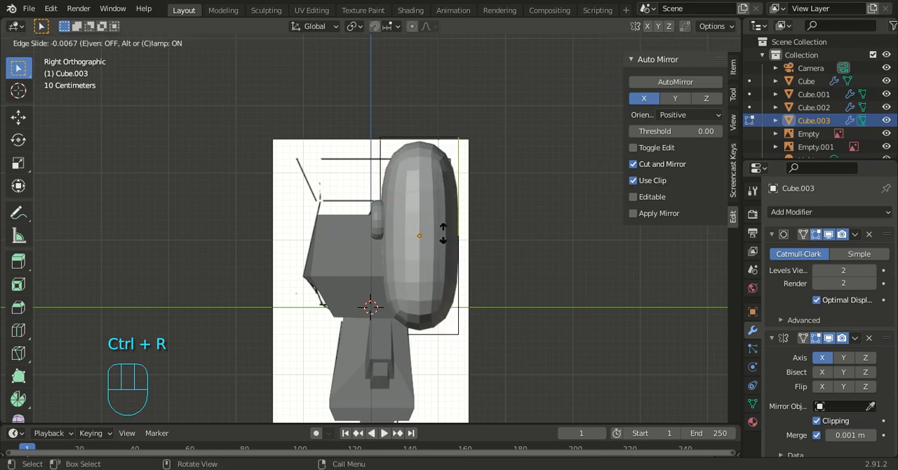
{"action": "left_click", "coordinate": [439, 188]}
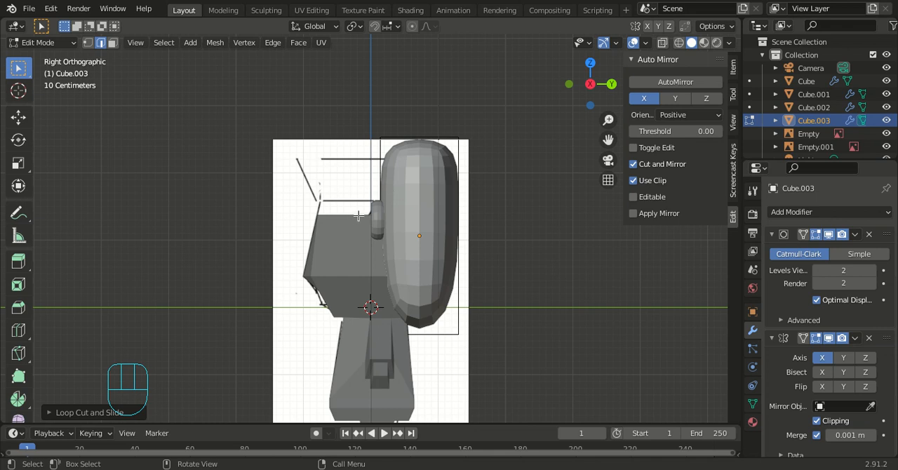
- With the Poly Build tool, move the upper front outer corner vertex of Cube.003 forward along Y, and deselect it
{"action": "middle_click_drag", "start_coordinate": [333, 223], "coordinate": [395, 248]}
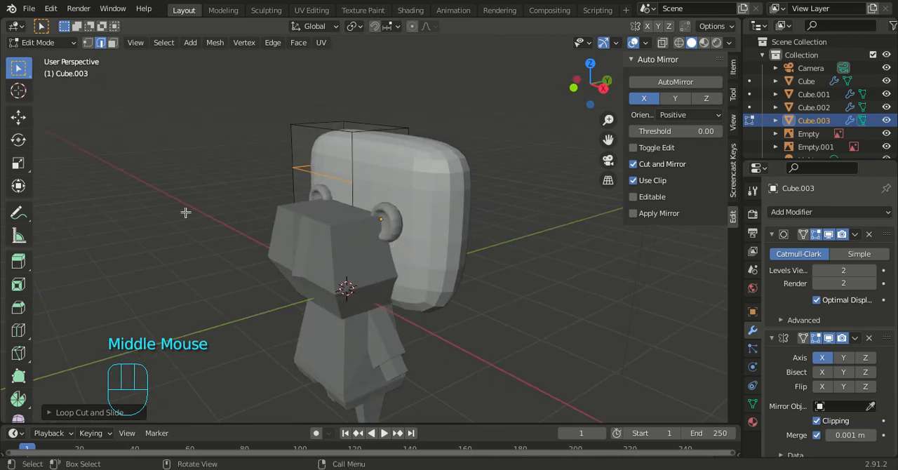
{"action": "left_click", "coordinate": [19, 377]}
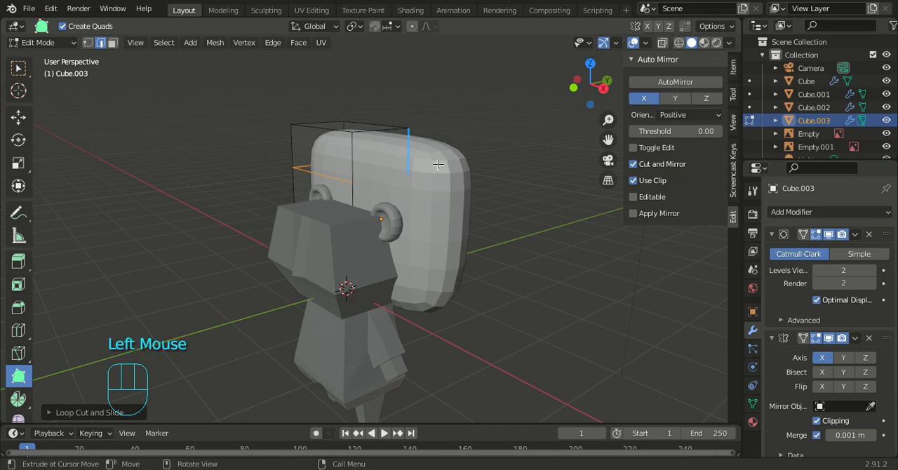
{"action": "middle_click_drag", "start_coordinate": [249, 191], "coordinate": [192, 151]}
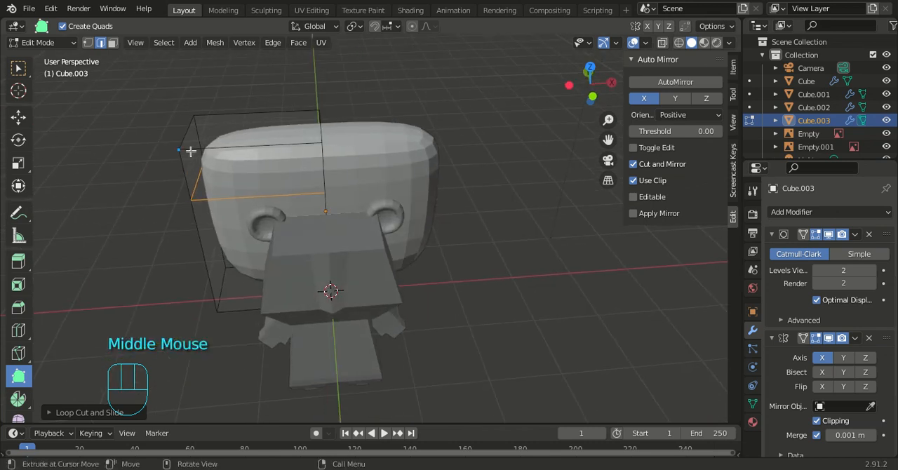
{"action": "left_click", "coordinate": [182, 149]}
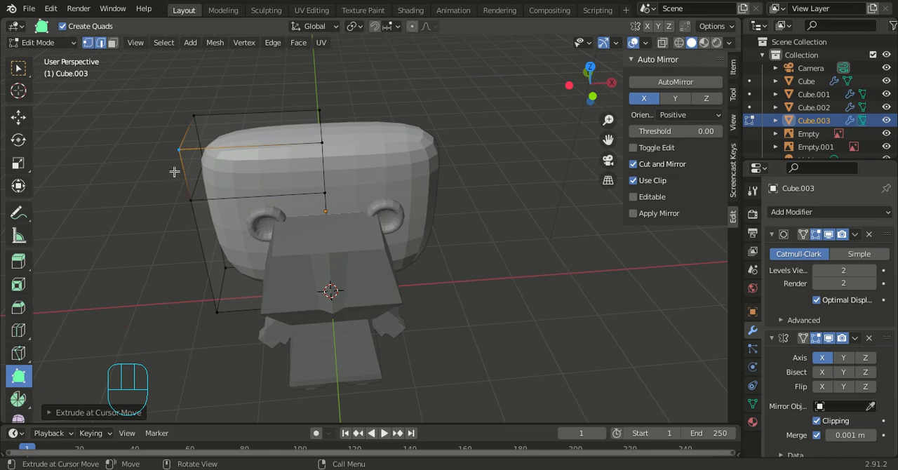
{"action": "key", "text": "g"}
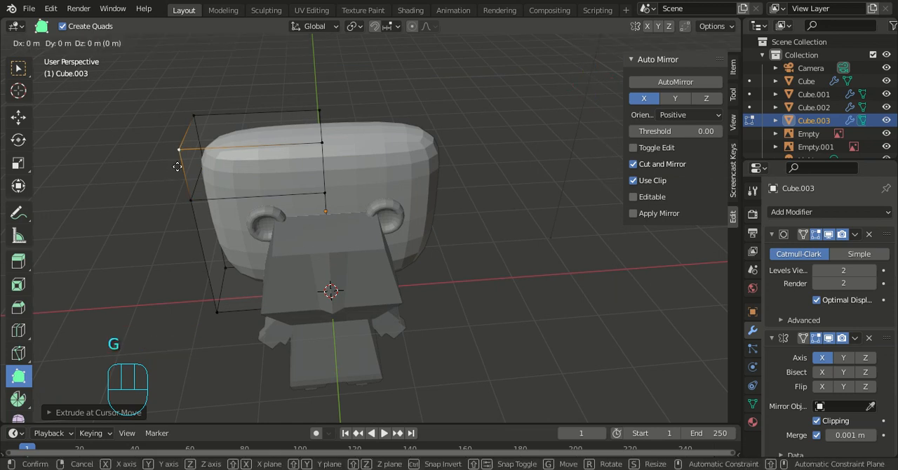
{"action": "key", "text": "y"}
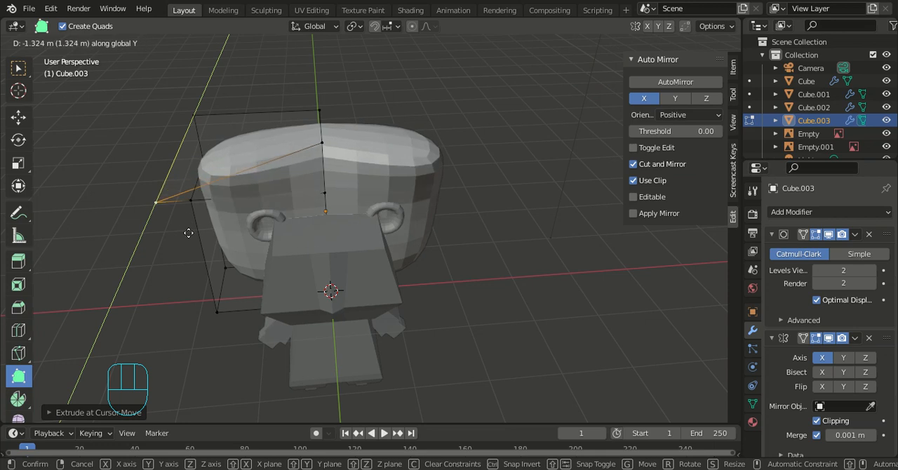
{"action": "left_click", "coordinate": [192, 220]}
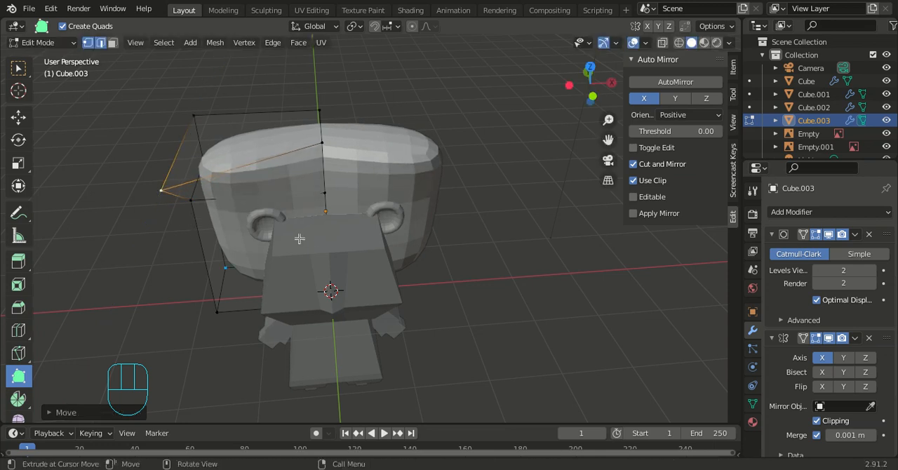
{"action": "middle_click", "coordinate": [452, 274]}
{"action": "middle_click_drag", "start_coordinate": [452, 273], "coordinate": [446, 223]}
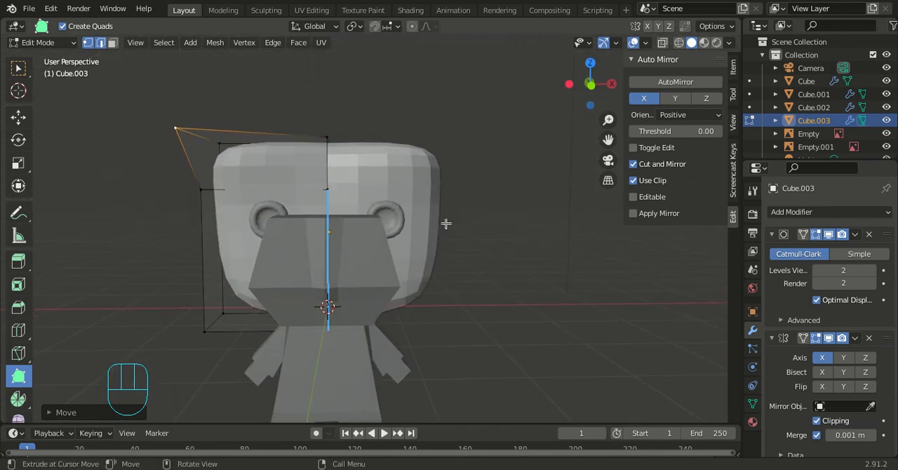
{"action": "left_click", "coordinate": [515, 258]}
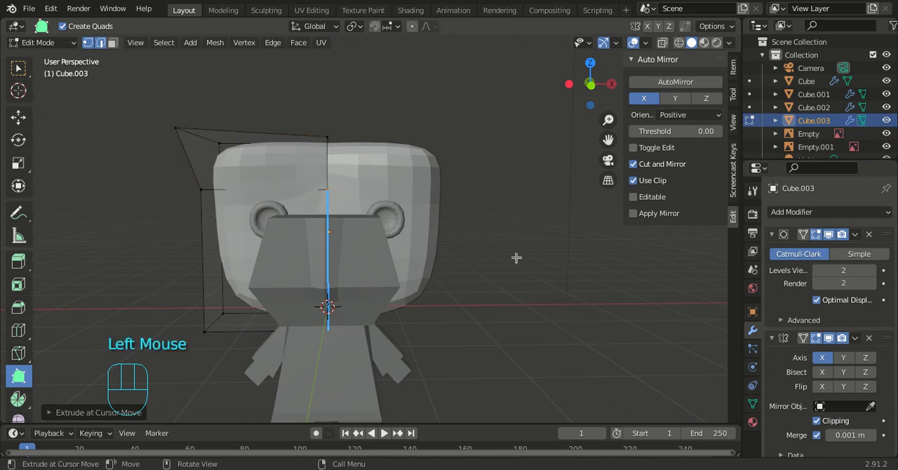
- Set the viewport level of Cube.003's subdivision modifier to 1
{"action": "key", "text": "KP_1"}
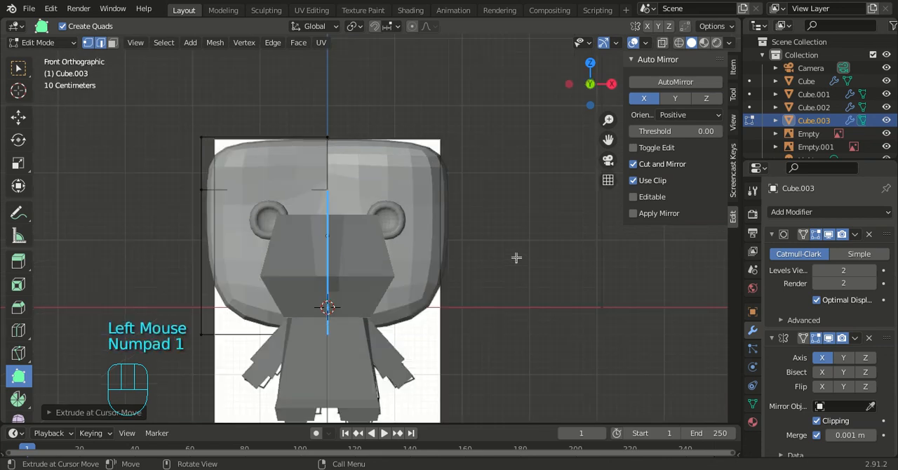
{"action": "key", "text": "KP_3"}
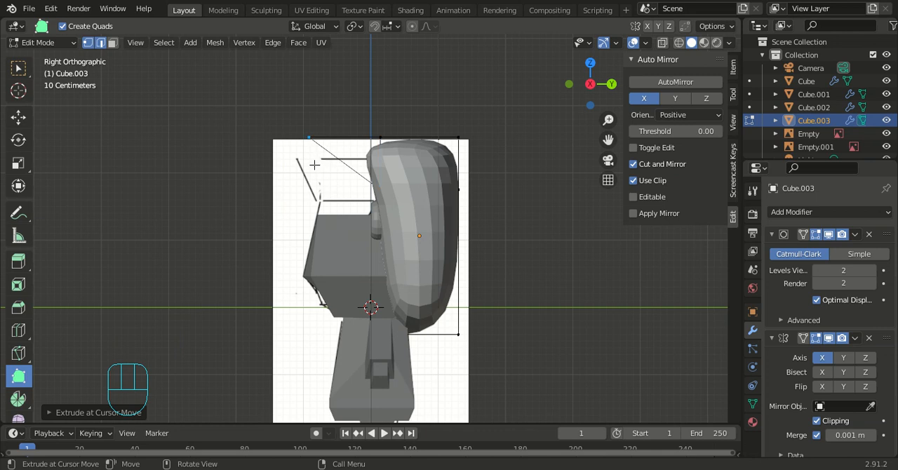
{"action": "middle_click_drag", "start_coordinate": [478, 215], "coordinate": [597, 236]}
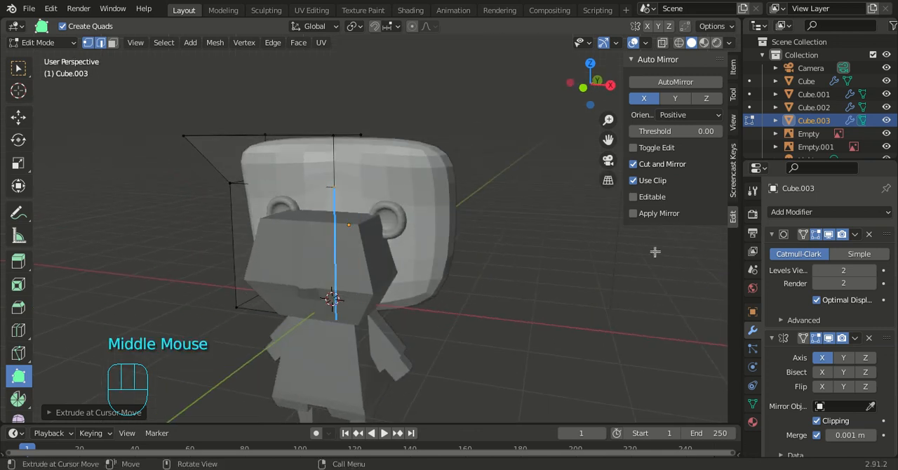
{"action": "left_click", "coordinate": [816, 270]}
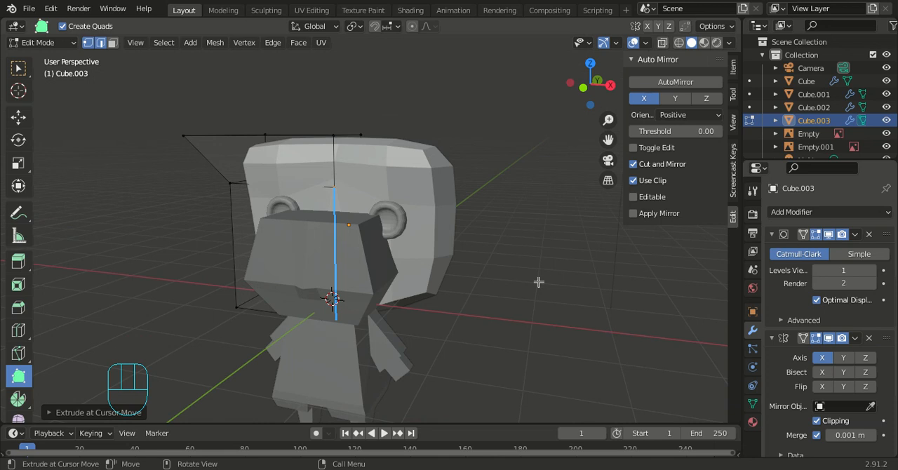
{"action": "middle_click_drag", "start_coordinate": [527, 291], "coordinate": [561, 274]}
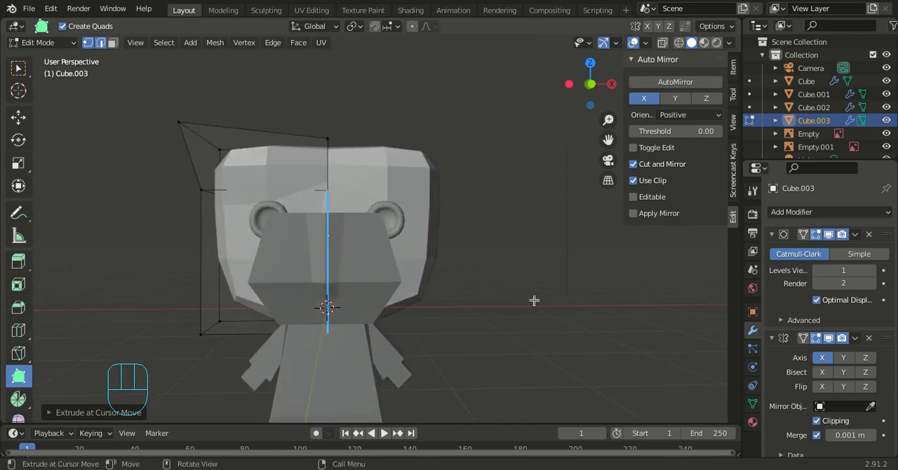
- Try to scale the lower rear vertex of Cube.003 along Z in the right orthographic view
{"action": "key", "text": "KP_1"}
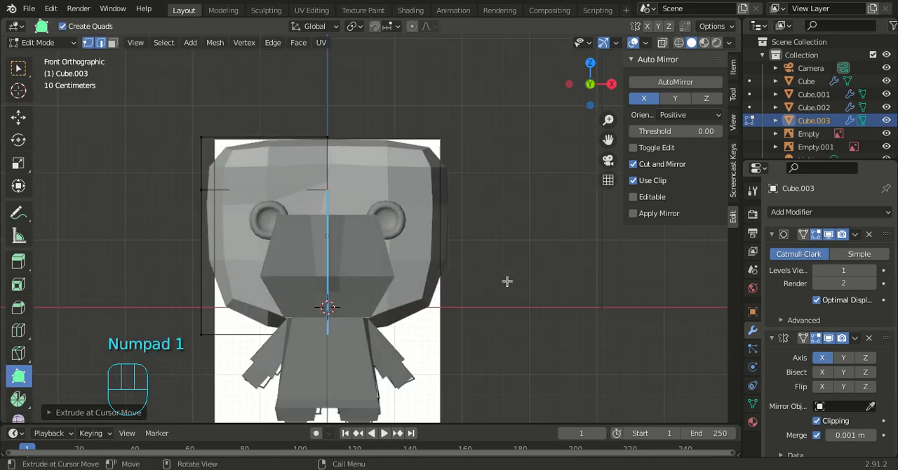
{"action": "middle_click_drag", "start_coordinate": [553, 353], "coordinate": [430, 357]}
{"action": "key", "text": "KP_1"}
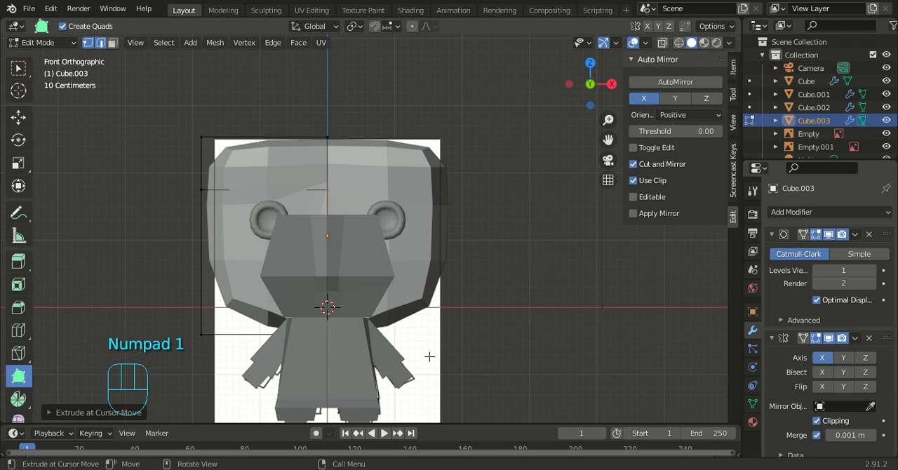
{"action": "key", "text": "KP_3"}
{"action": "left_click", "coordinate": [434, 317]}
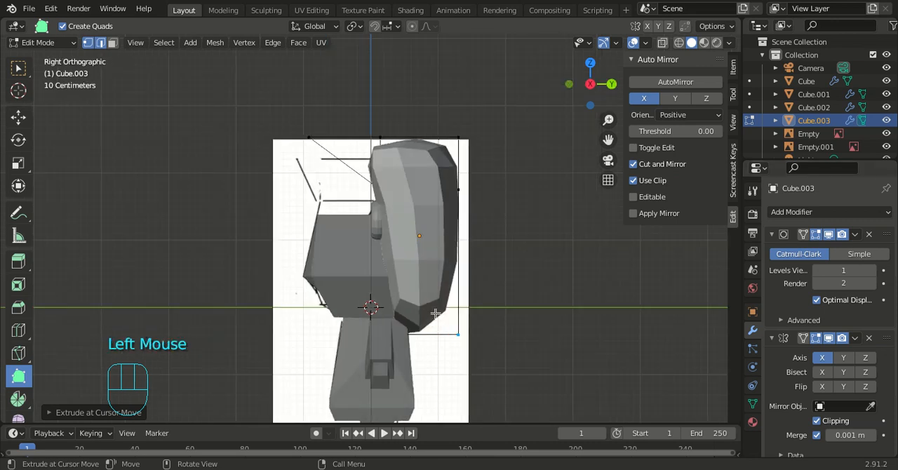
{"action": "key", "text": "s"}
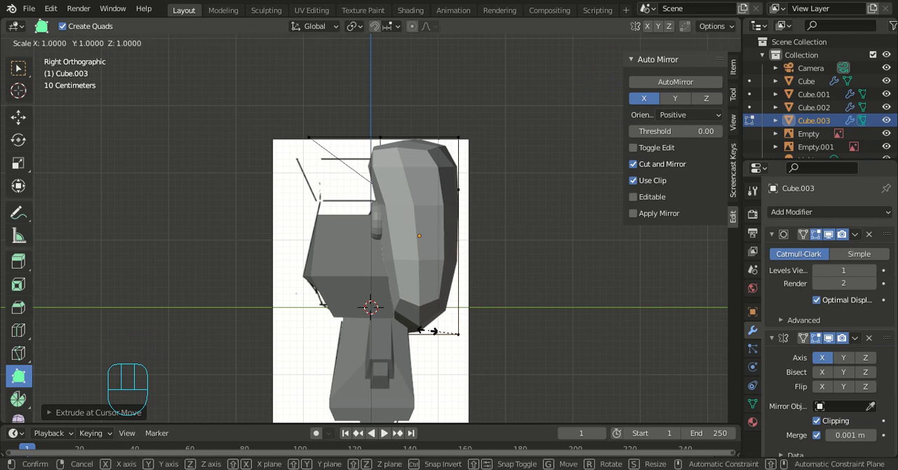
{"action": "key", "text": "z"}
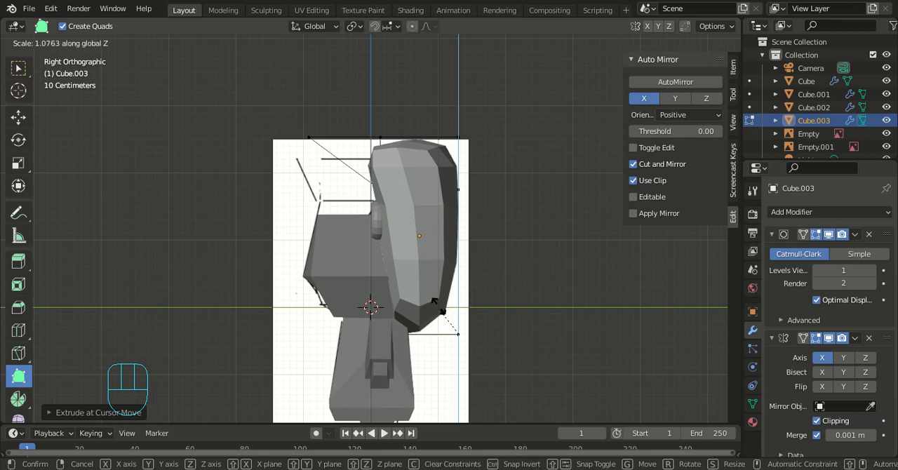
{"action": "left_click", "coordinate": [436, 314]}
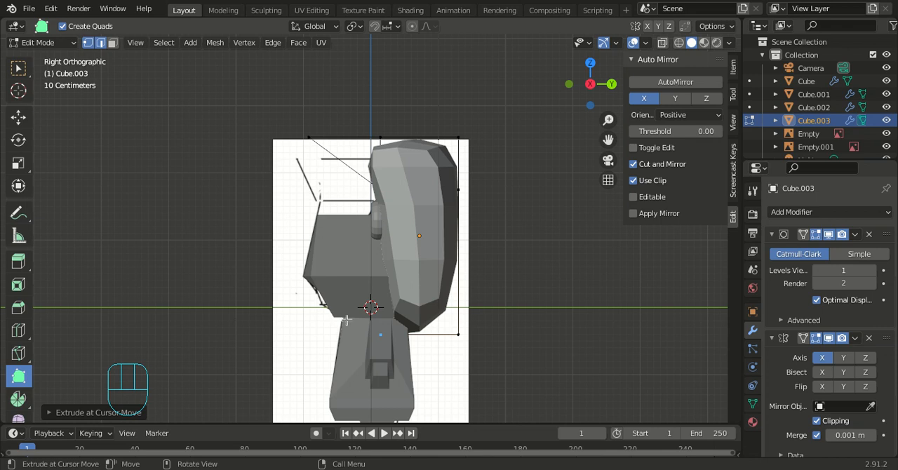
- With the selection tool, select Cube.003's rear vertical edge on the mirror seam and scale it along Z to about 0.37
{"action": "left_click", "coordinate": [19, 68]}
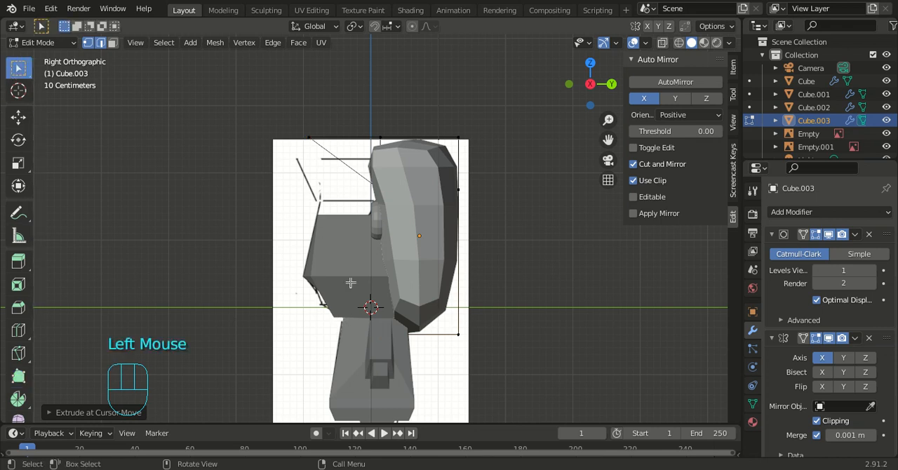
{"action": "left_click", "coordinate": [435, 282]}
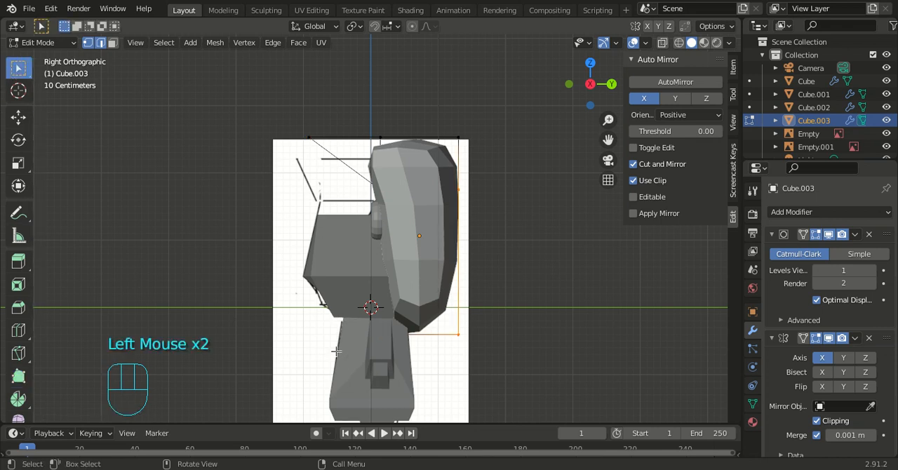
{"action": "key", "text": "s"}
{"action": "key", "text": "z"}
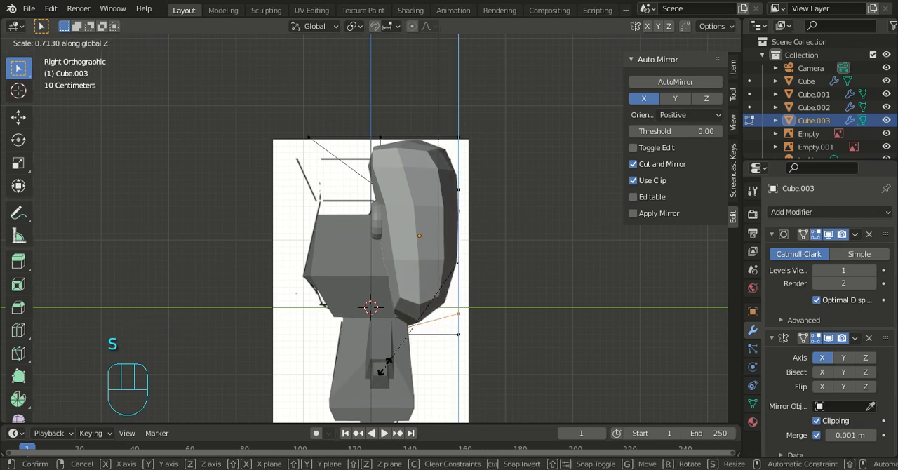
{"action": "left_click", "coordinate": [452, 335]}
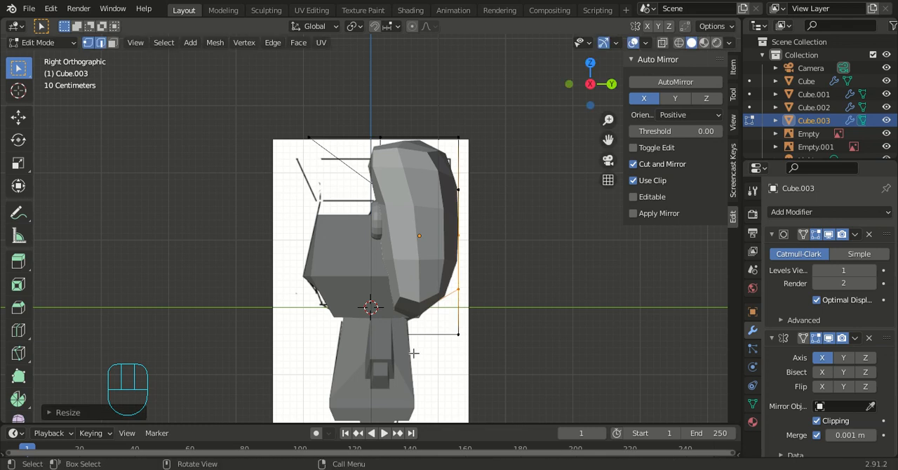
{"action": "key", "text": "KP_1"}
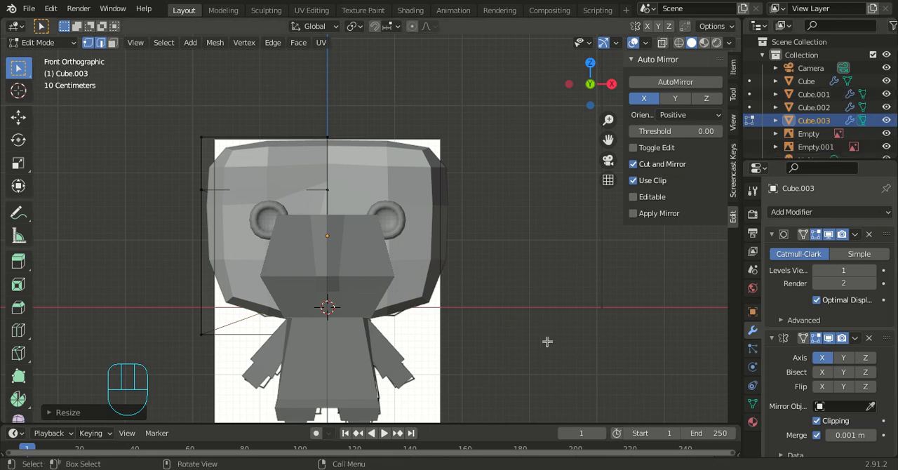
{"action": "scroll", "coordinate": [547, 341], "scroll_direction": "down", "scroll_amount": 3}
{"action": "mouse_move", "coordinate": [545, 340]}
{"action": "middle_mouse_down"}
{"action": "mouse_move", "coordinate": [525, 333]}
{"action": "mouse_move", "coordinate": [507, 363]}
{"action": "mouse_move", "coordinate": [492, 340]}
{"action": "mouse_move", "coordinate": [580, 323]}
{"action": "mouse_move", "coordinate": [548, 330]}
{"action": "mouse_move", "coordinate": [555, 327]}
{"action": "middle_mouse_up"}
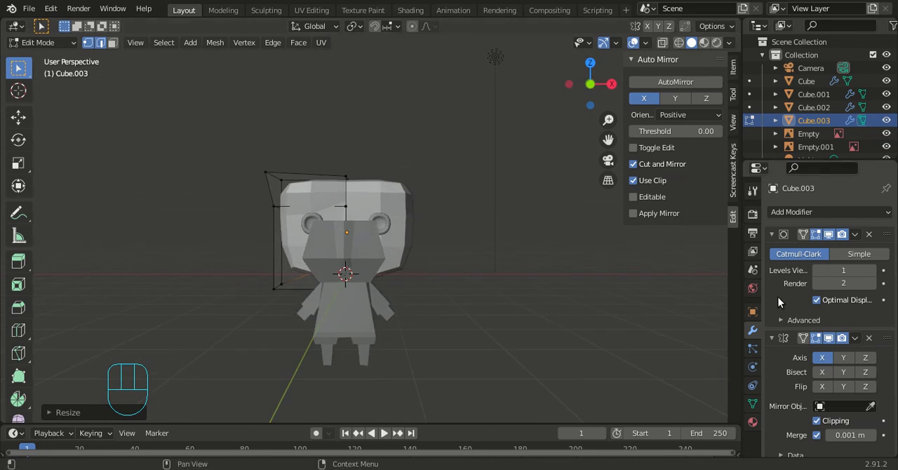